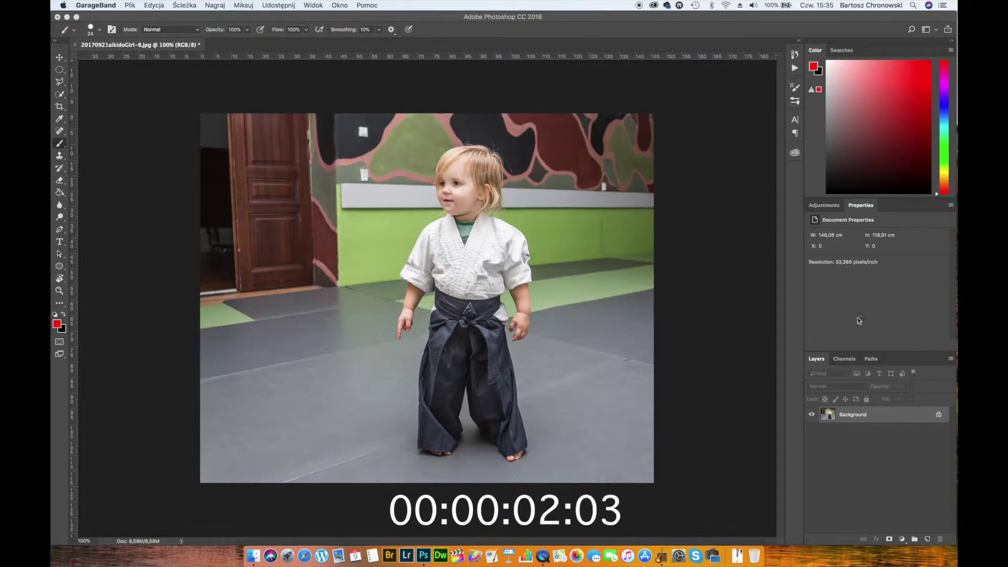
# - Duplicate the Background photo into Layer 1, then add a blank Layer 2 directly beneath it
pyautogui.click(858, 415)
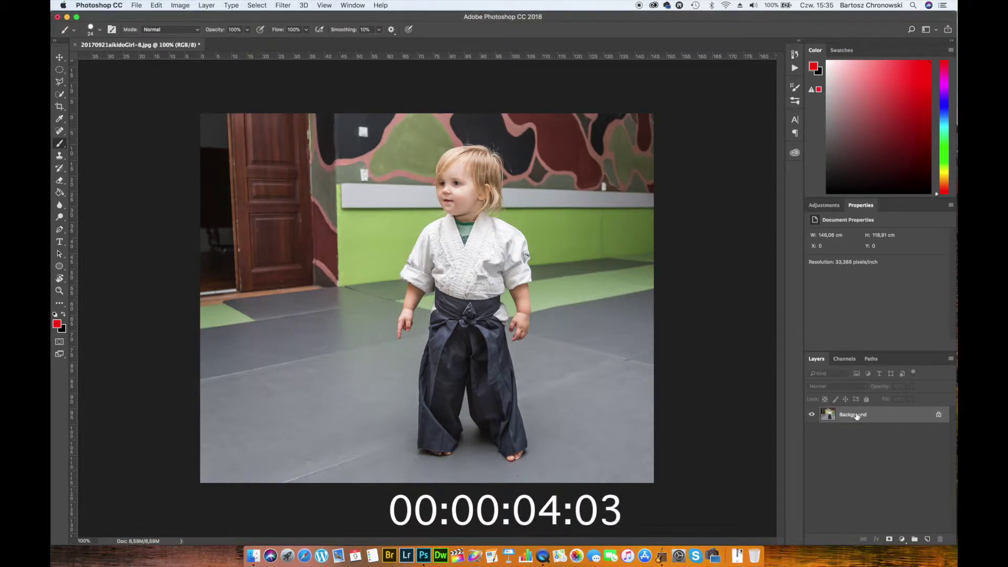
pyautogui.hotkey('ctrl', 'j')
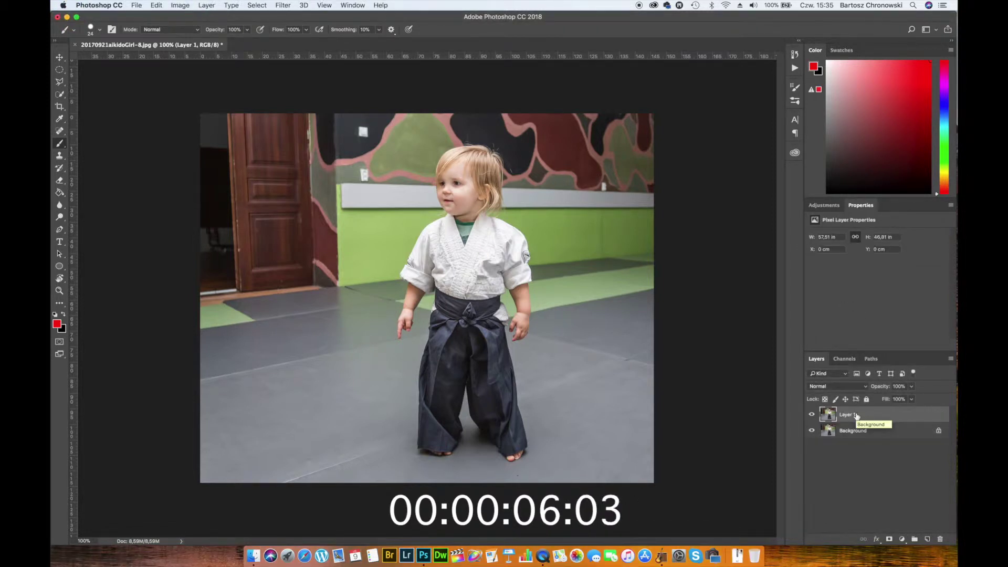
pyautogui.doubleClick(854, 430)
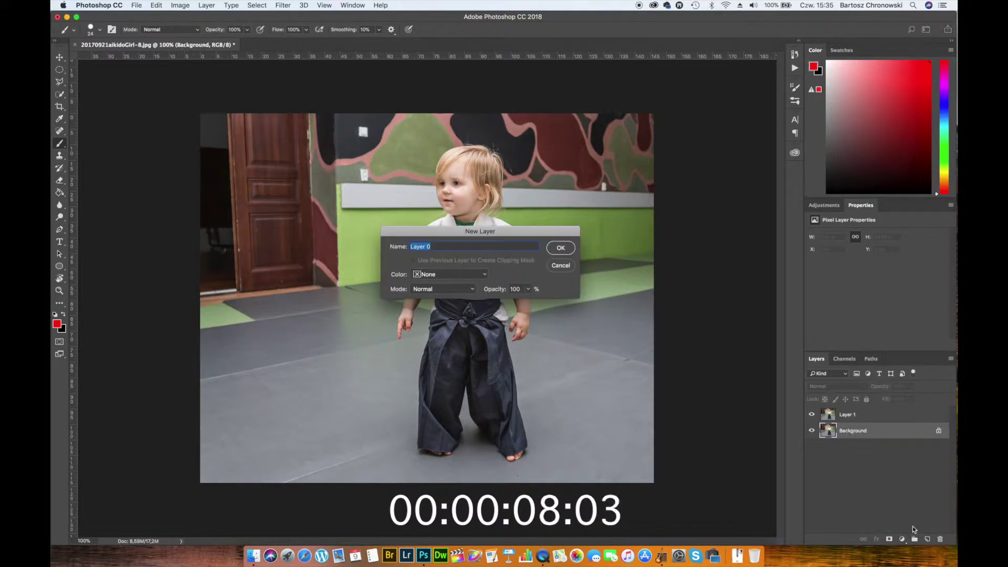
pyautogui.click(559, 268)
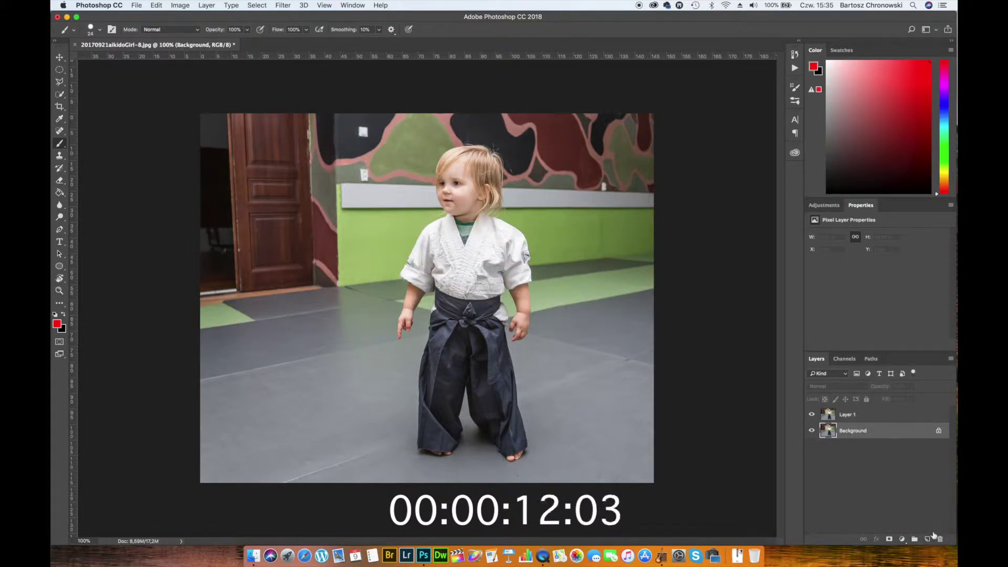
pyautogui.click(928, 540)
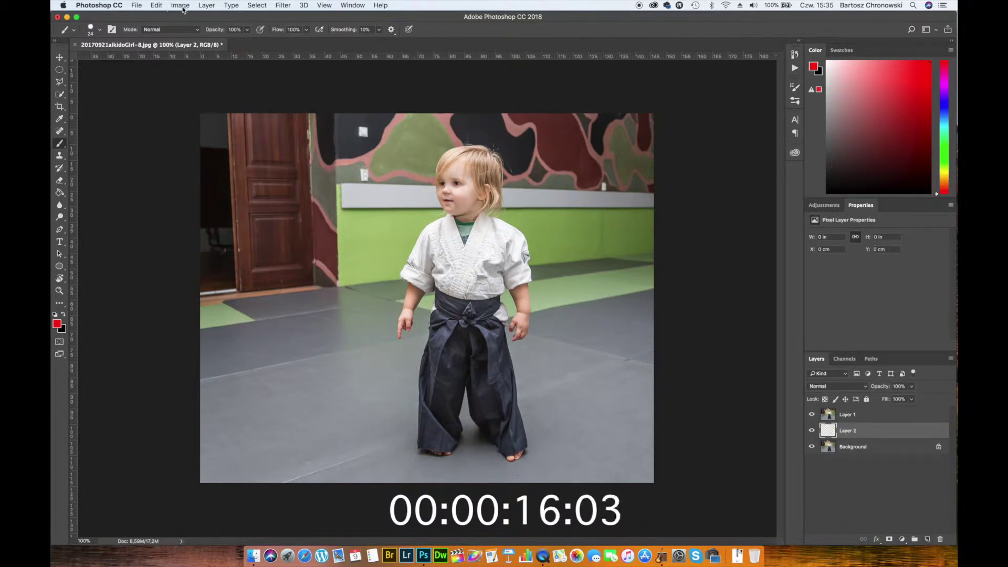
# - Fill Layer 2 with solid purple via Edit > Fill, then add an empty Layer 3 above
pyautogui.click(156, 6)
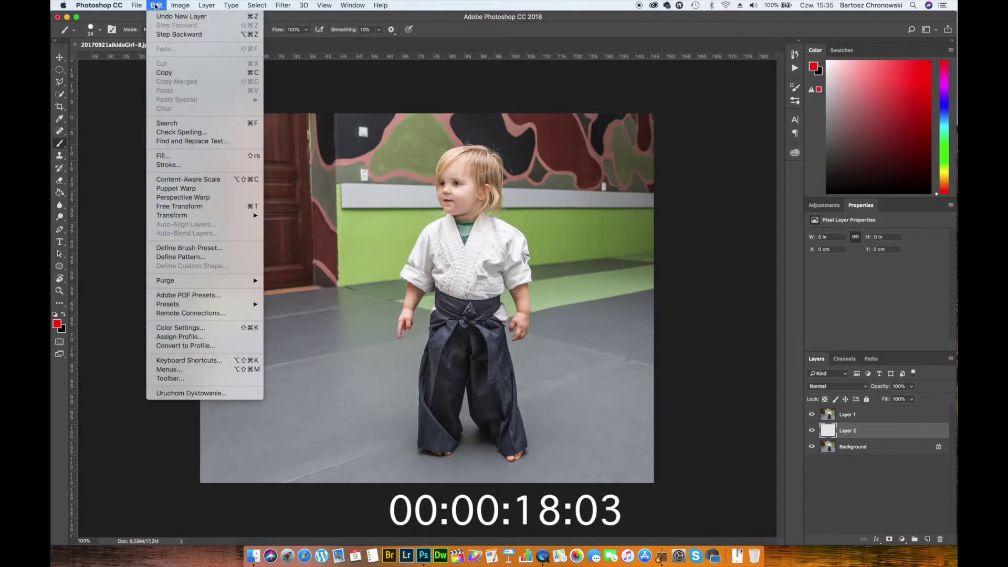
pyautogui.click(191, 157)
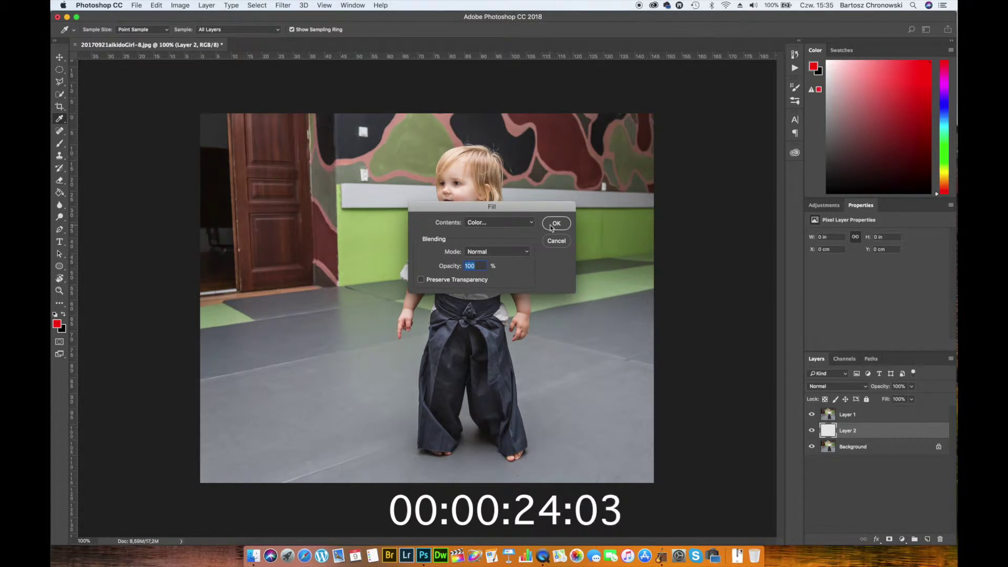
pyautogui.click(552, 223)
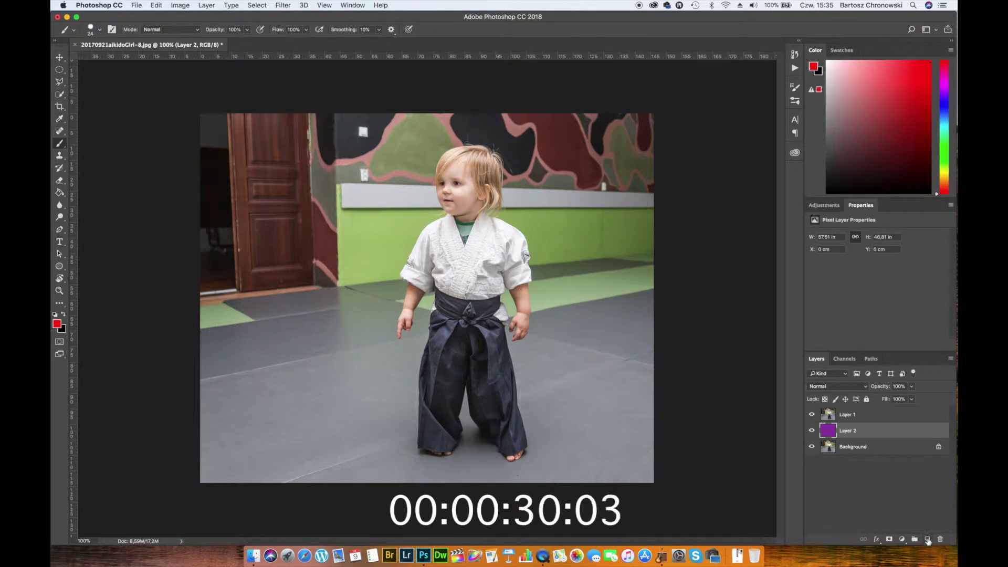
pyautogui.click(927, 539)
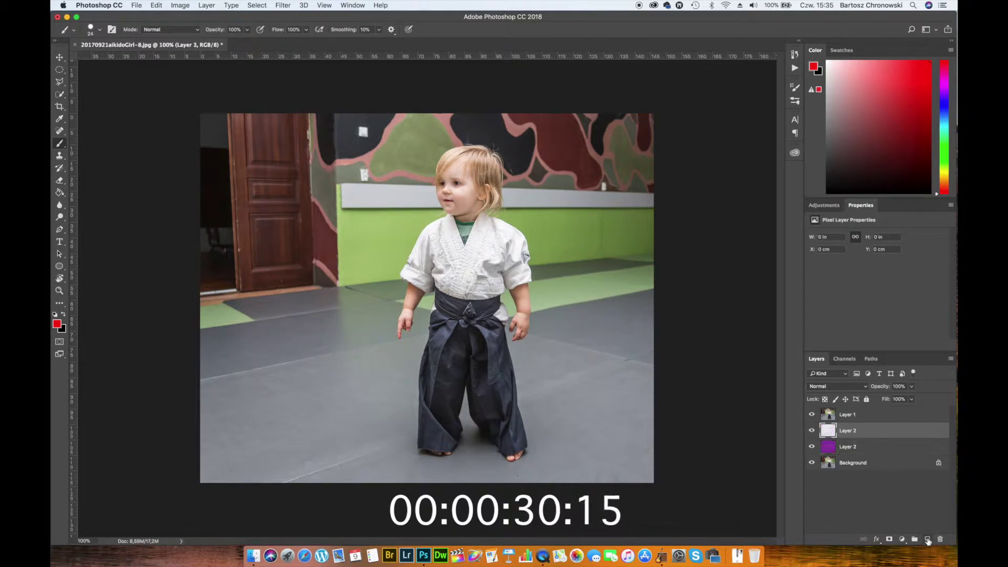
# - Fill Layer 3 with solid blue #4971cb chosen in the Fill dialog's Color Picker
pyautogui.click(161, 7)
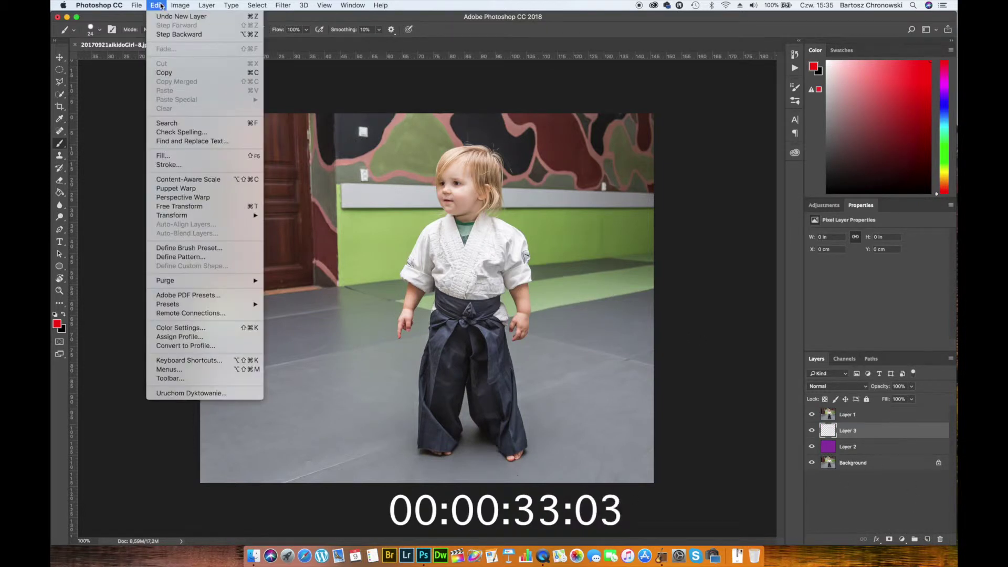
pyautogui.click(175, 157)
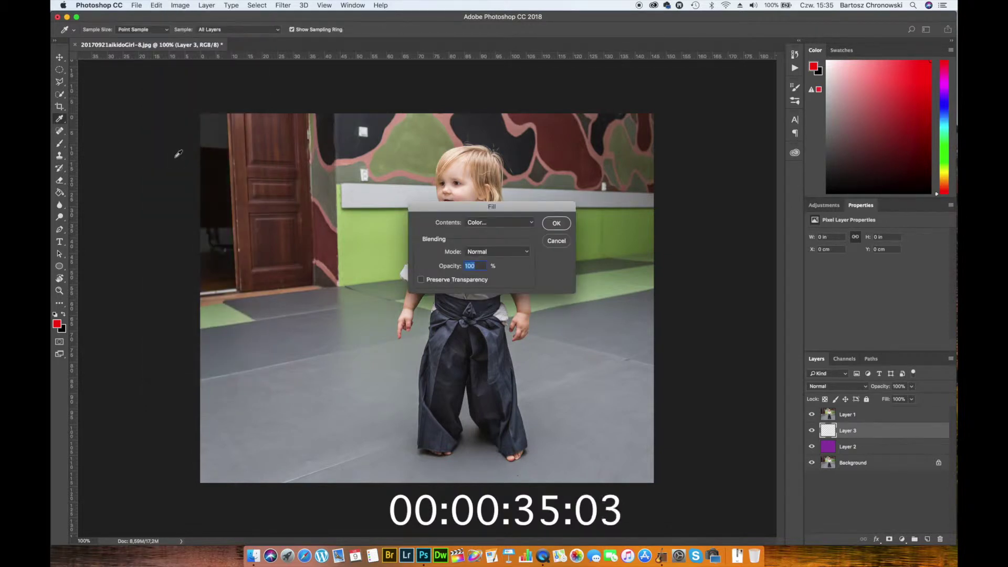
pyautogui.click(535, 224)
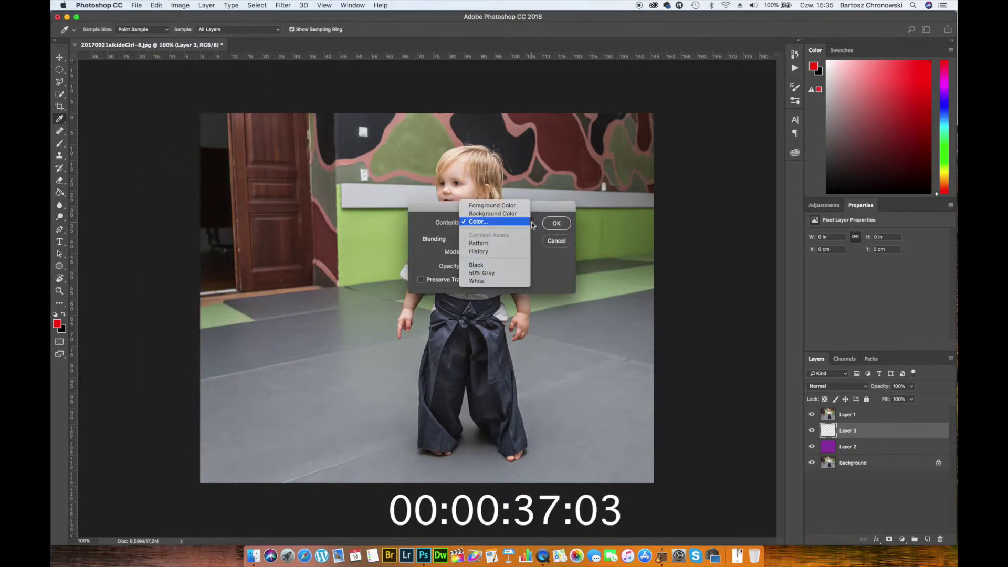
pyautogui.click(502, 225)
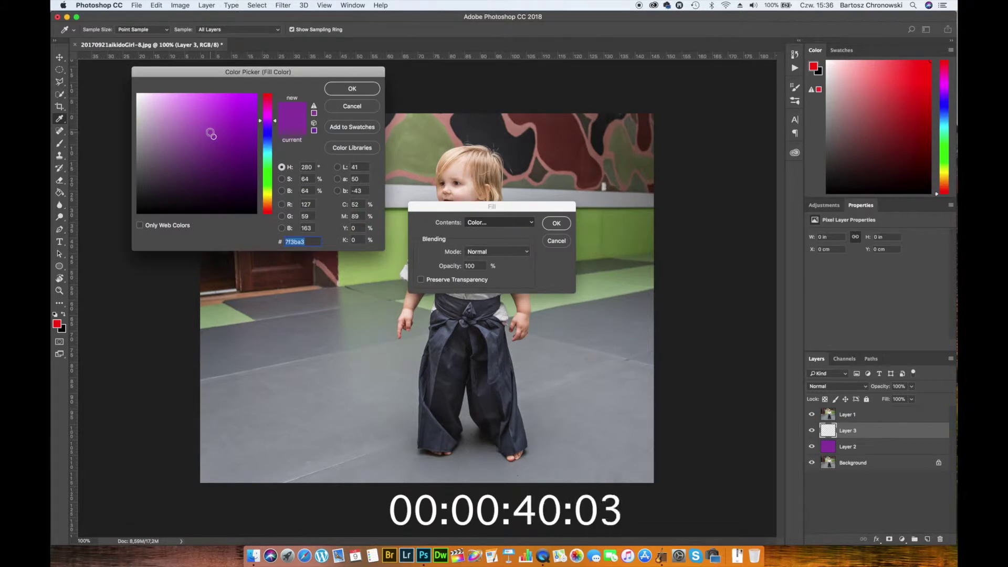
pyautogui.click(268, 140)
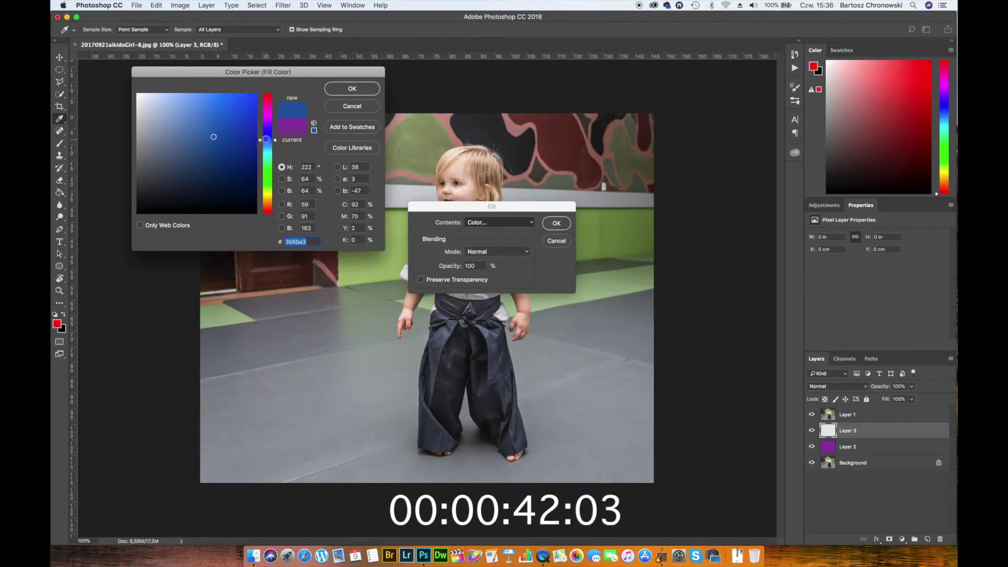
pyautogui.click(213, 118)
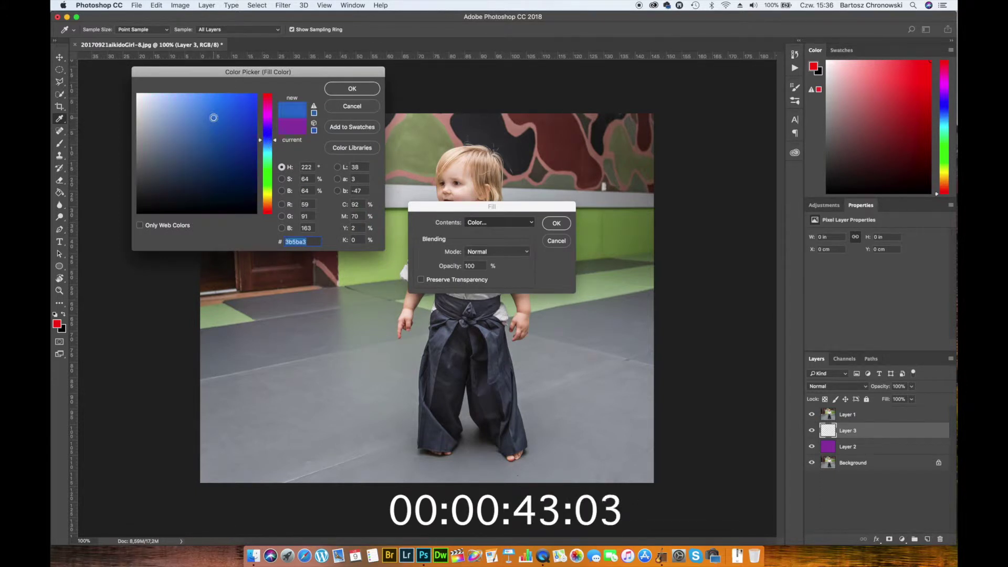
pyautogui.click(352, 90)
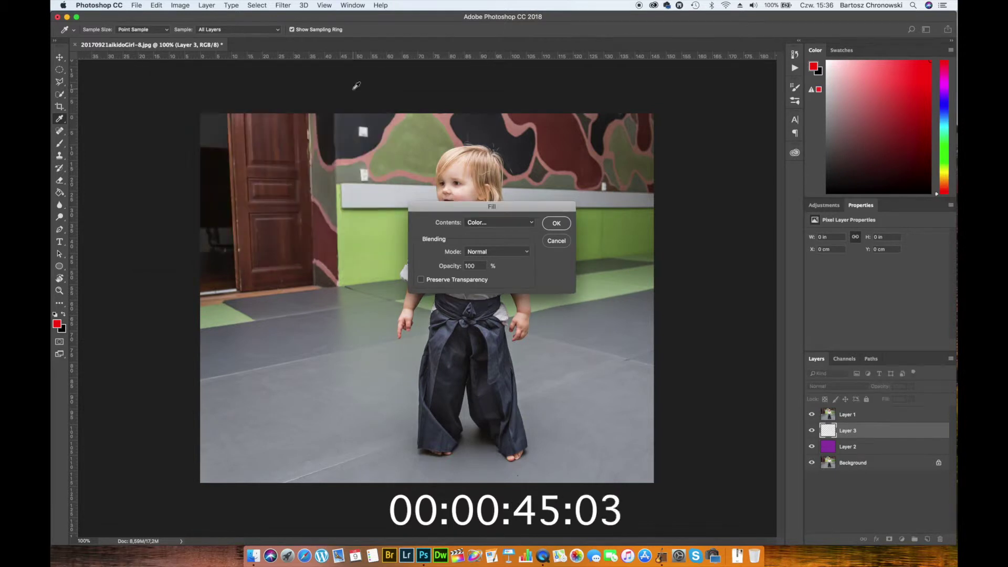
pyautogui.click(557, 223)
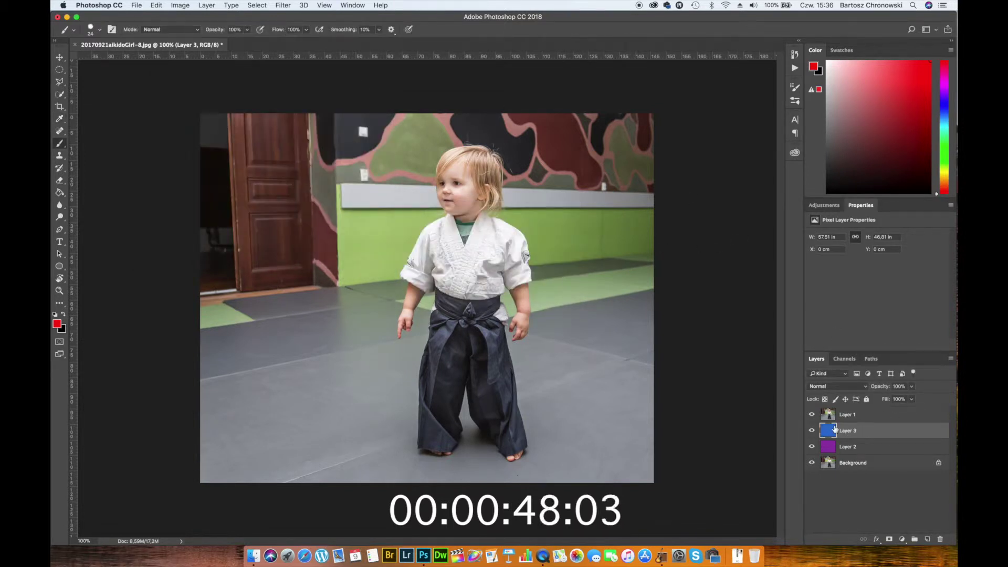
# - Rename Layer 2 to 'Fiolet' and Layer 3 to 'Niebieski'
pyautogui.doubleClick(849, 447)
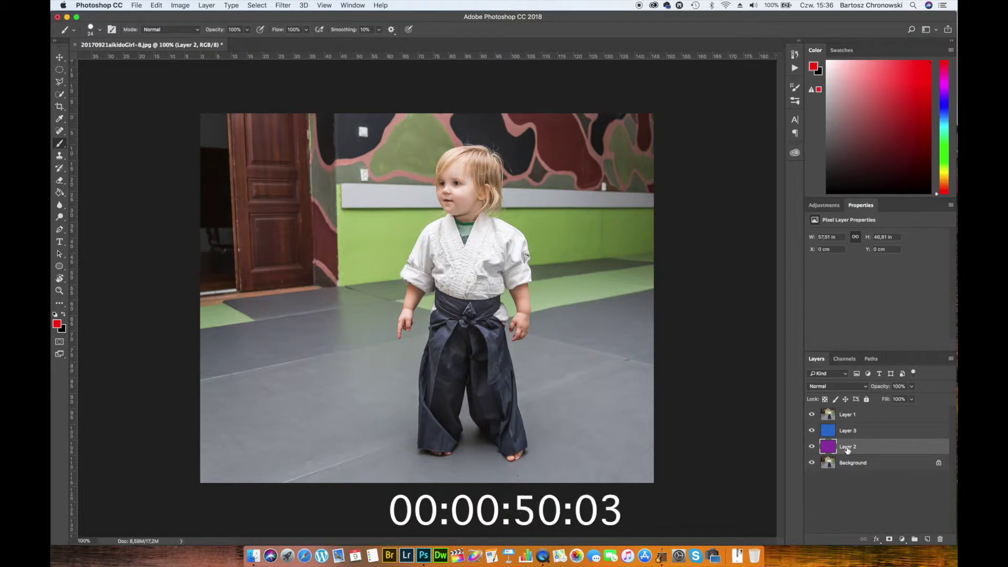
pyautogui.write('F')
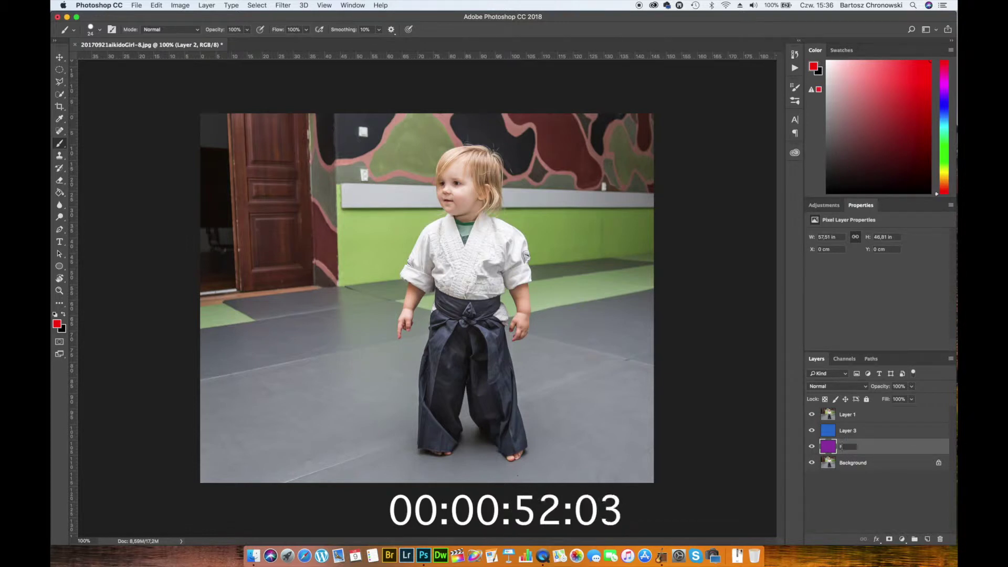
pyautogui.write('iolet')
pyautogui.press('Return')
pyautogui.doubleClick(846, 431)
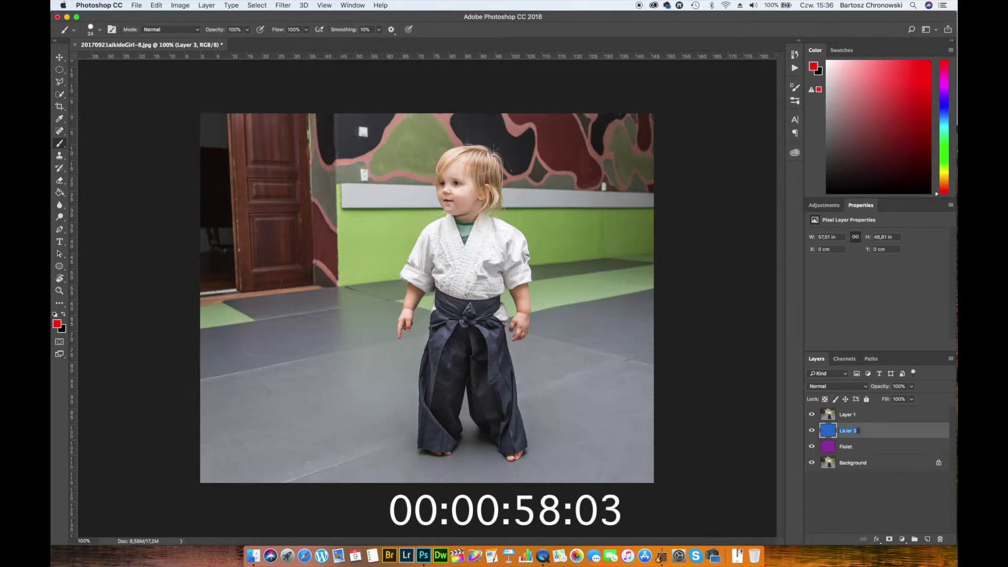
pyautogui.write('Niebieski')
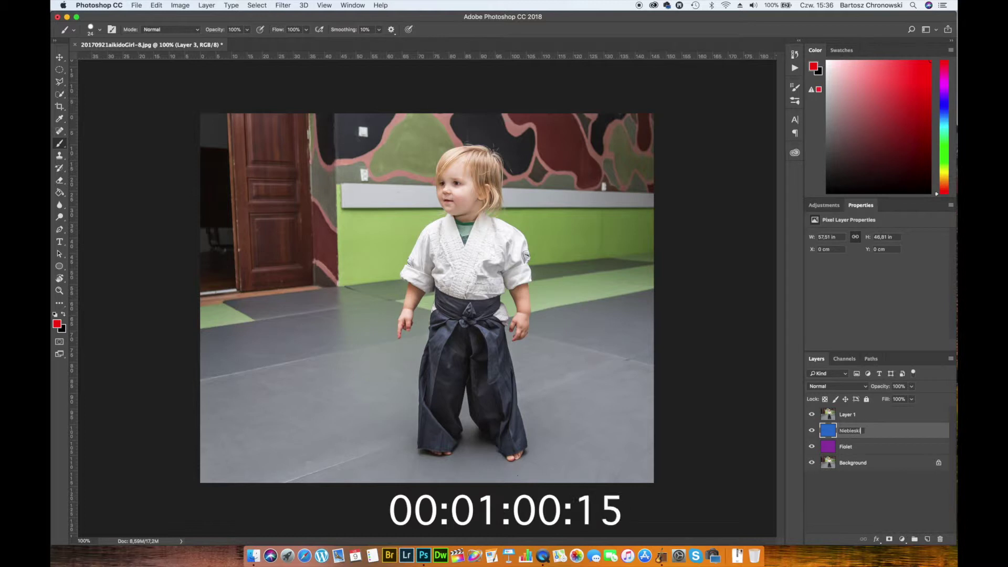
pyautogui.press('Return')
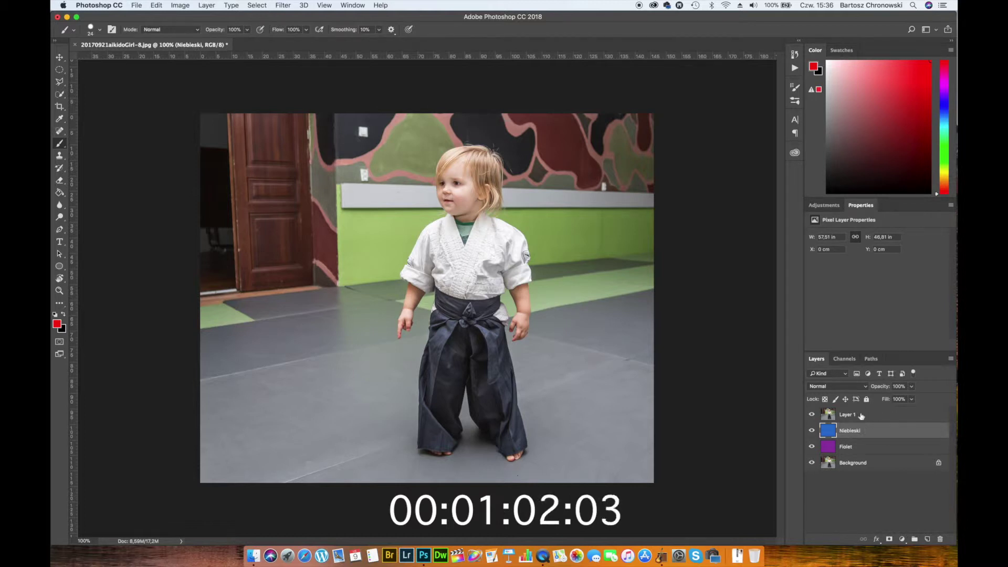
# - Switch between Layer 1 and Niebieski, ending with photo Layer 1 active
pyautogui.click(828, 418)
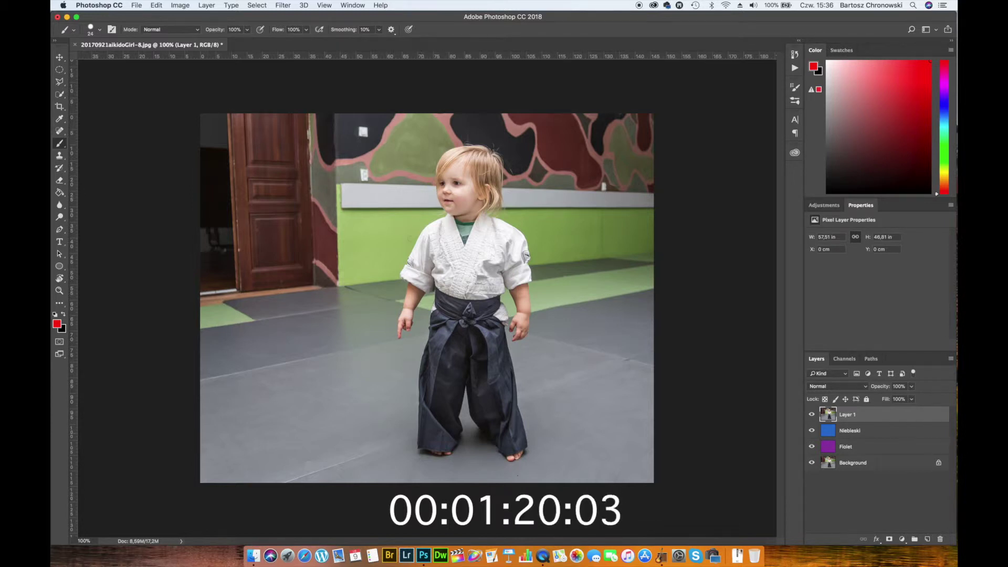
pyautogui.click(851, 432)
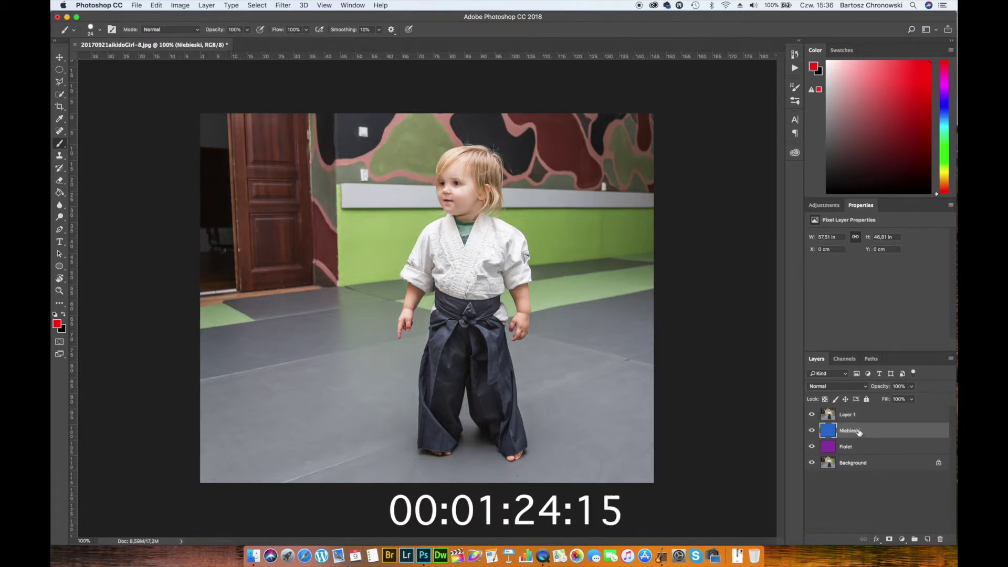
pyautogui.click(834, 416)
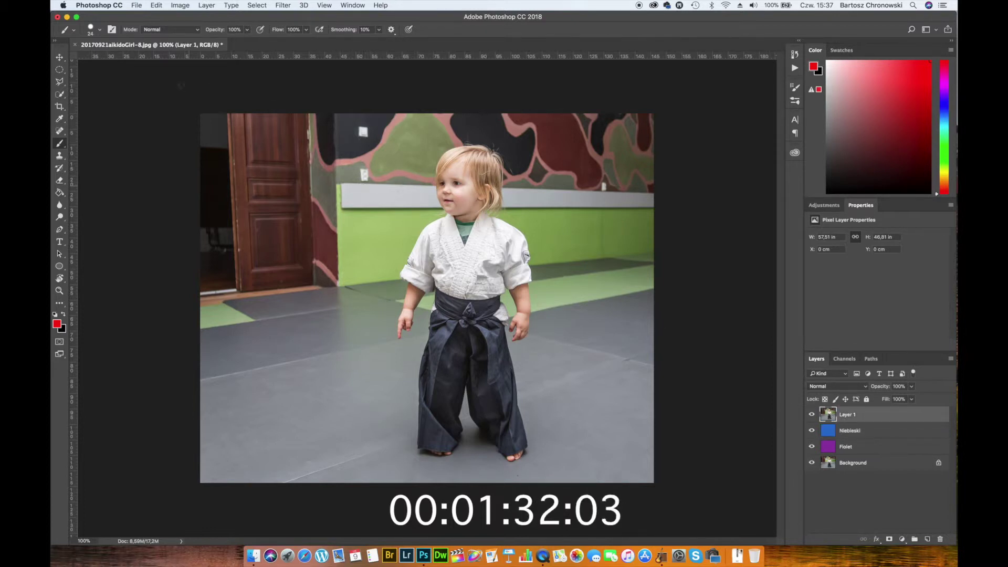
# - Drag the Quick Selection tool across the grey wall stripe behind the child
pyautogui.click(60, 95)
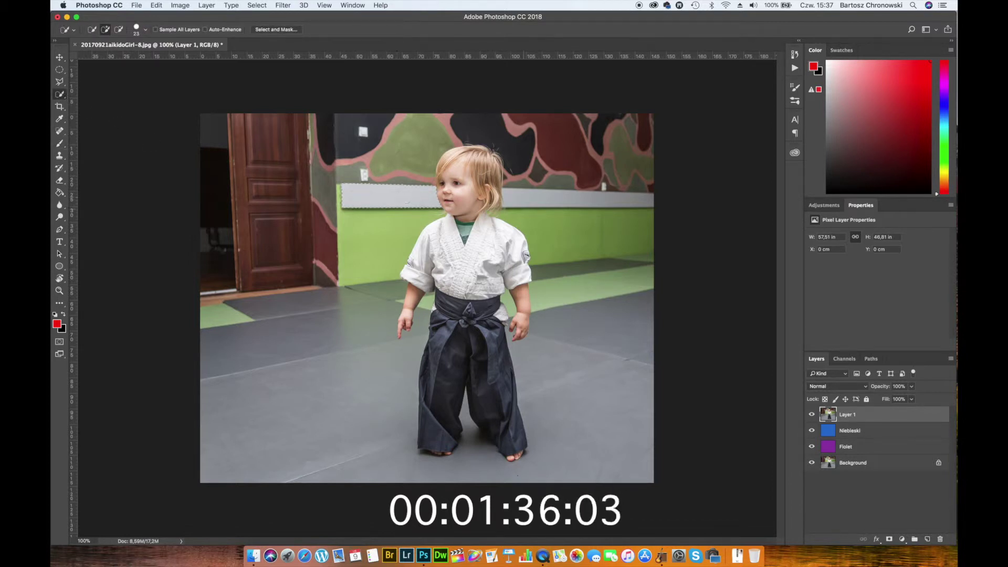
pyautogui.moveTo(518, 196); pyautogui.dragTo(545, 198)
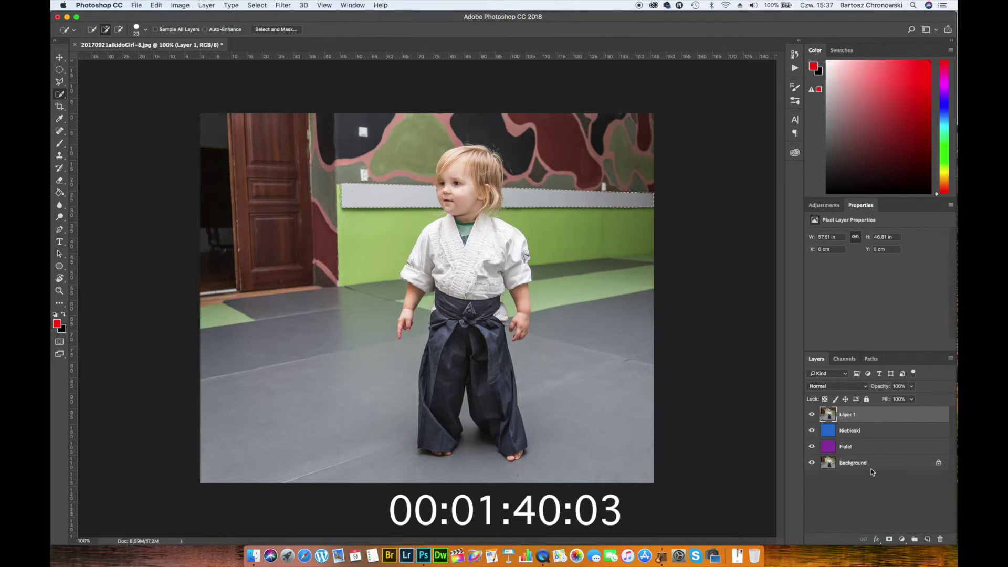
# - Refine the stripe selection in Select and Mask with Smart Radius at 6 px
pyautogui.click(300, 30)
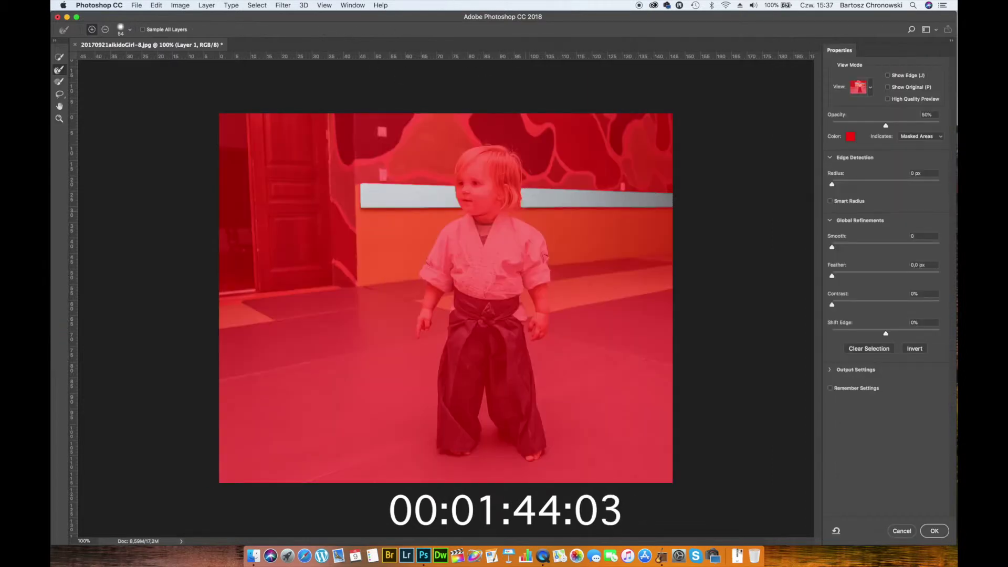
pyautogui.click(846, 199)
pyautogui.moveTo(833, 184); pyautogui.dragTo(857, 187)
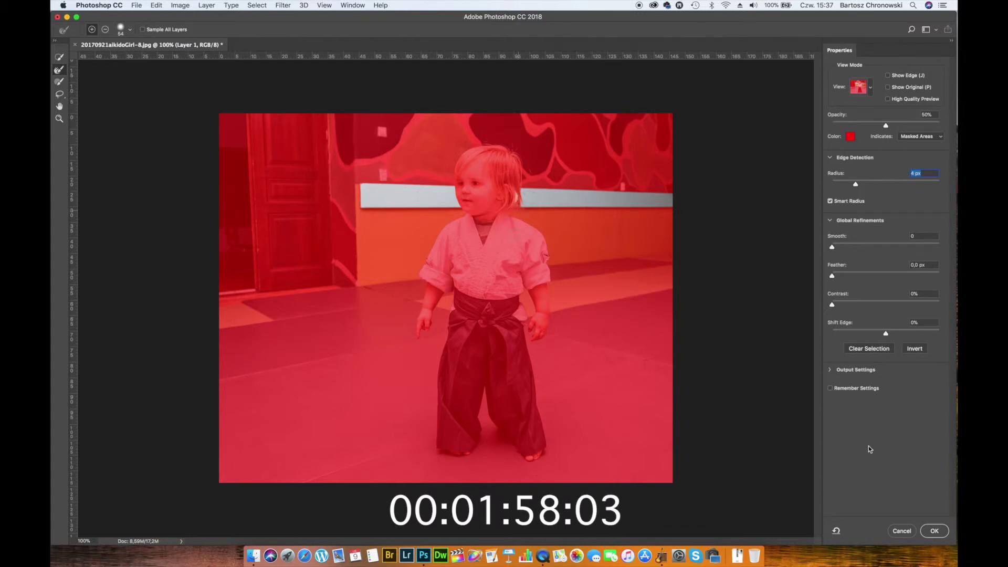
pyautogui.click(934, 531)
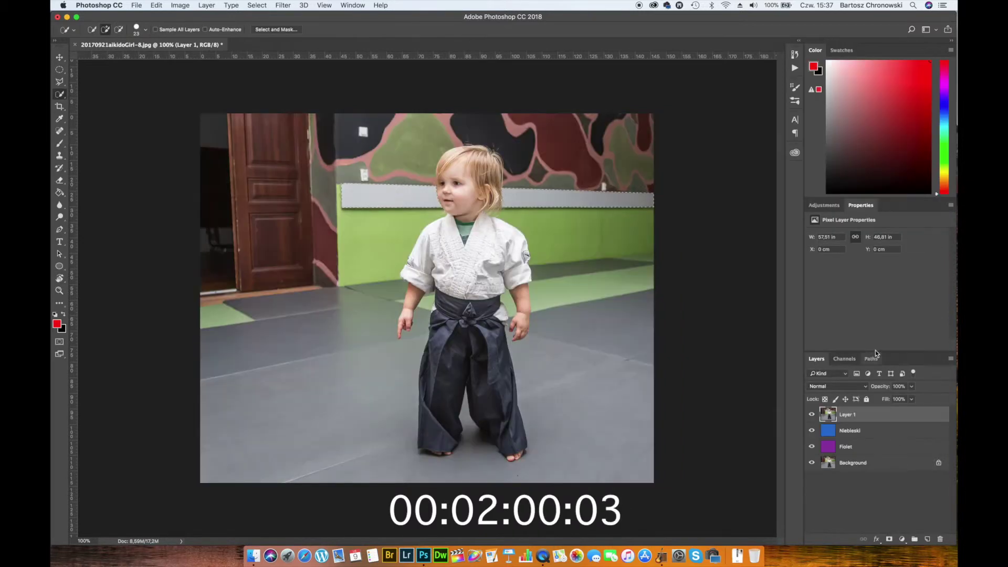
# - Mask Layer 1 with the stripe selection, preview the mask alone, then cut it with Ctrl+X
pyautogui.click(890, 540)
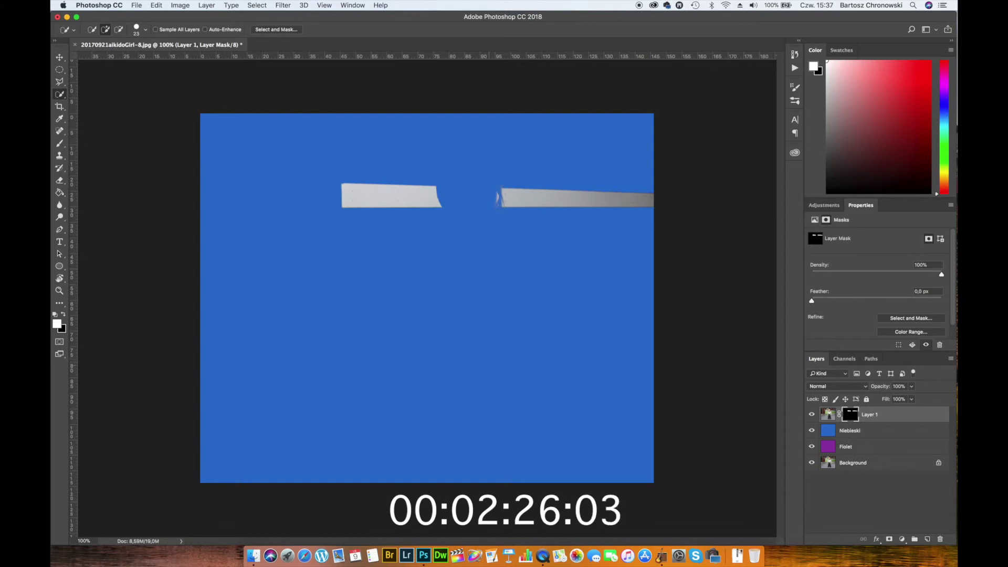
pyautogui.keyDown('alt'); pyautogui.click(850, 414); pyautogui.keyUp('alt')
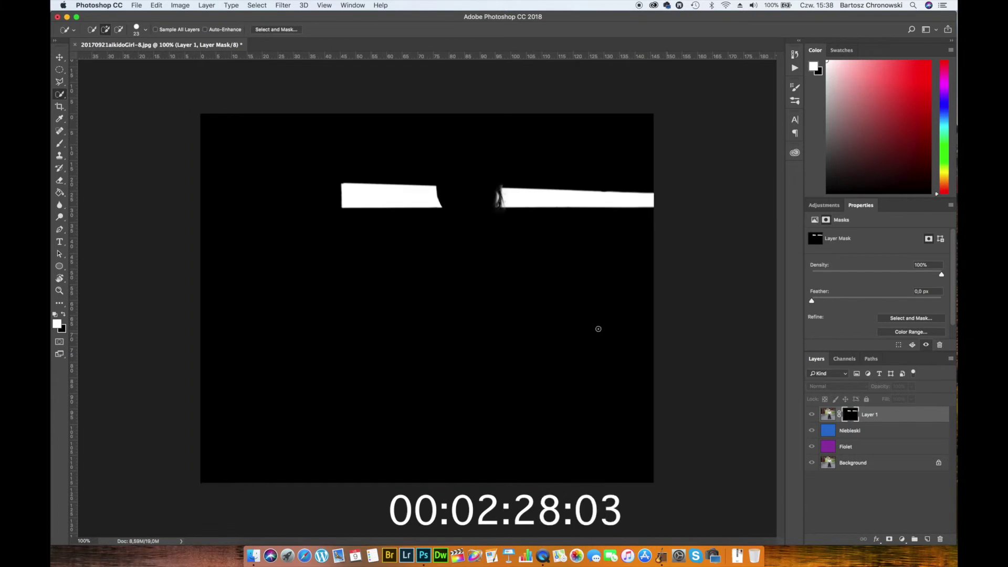
pyautogui.keyDown('alt'); pyautogui.click(849, 414); pyautogui.keyUp('alt')
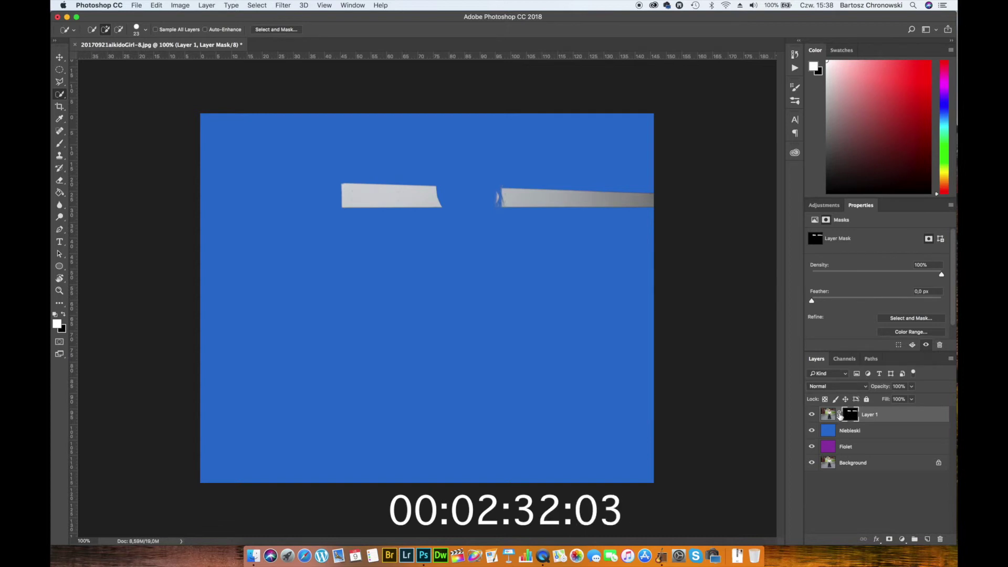
pyautogui.hotkey('ctrl', 'x')
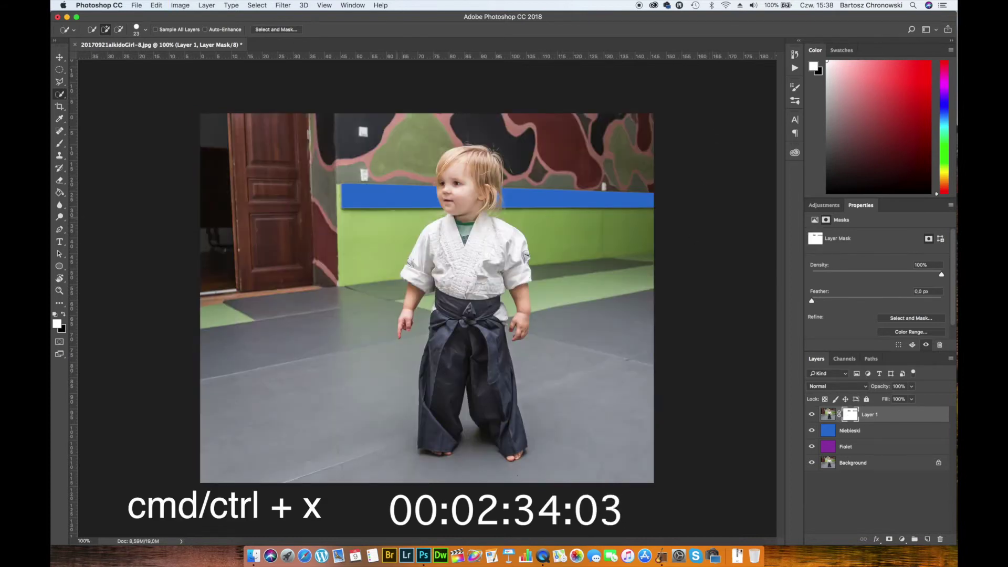